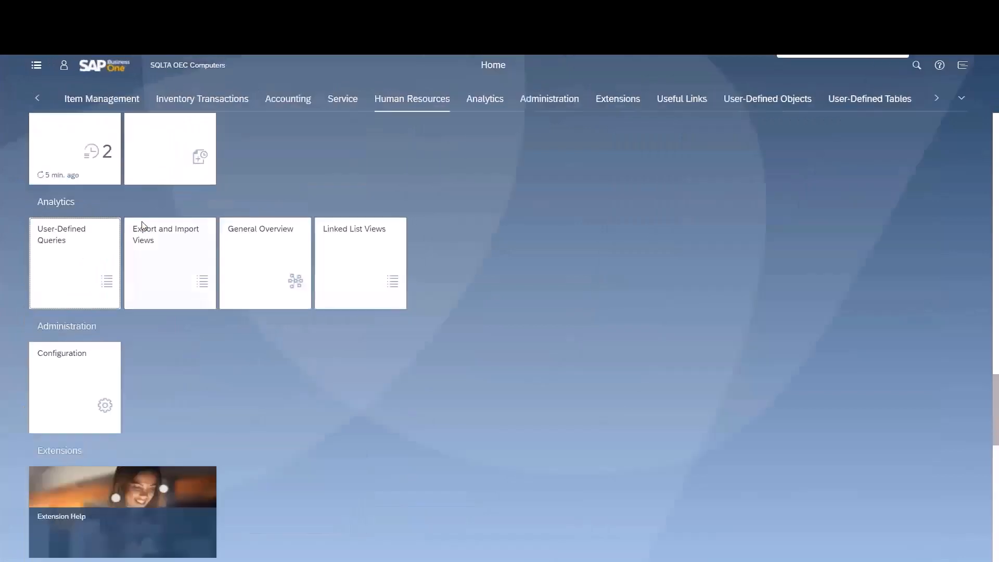
Open the user-defined queries, expand the General category and start creating a new query.
click(57, 252)
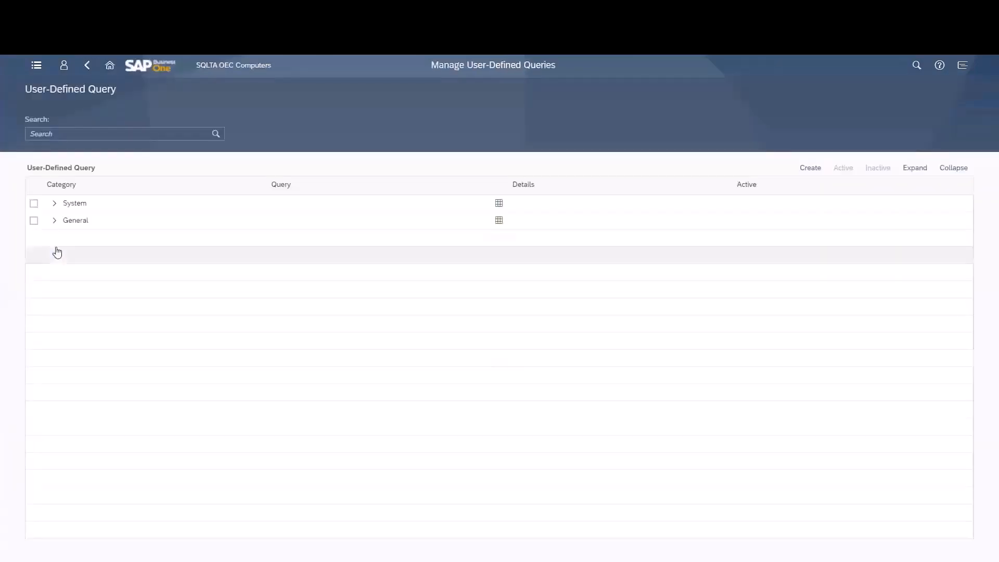
click(54, 220)
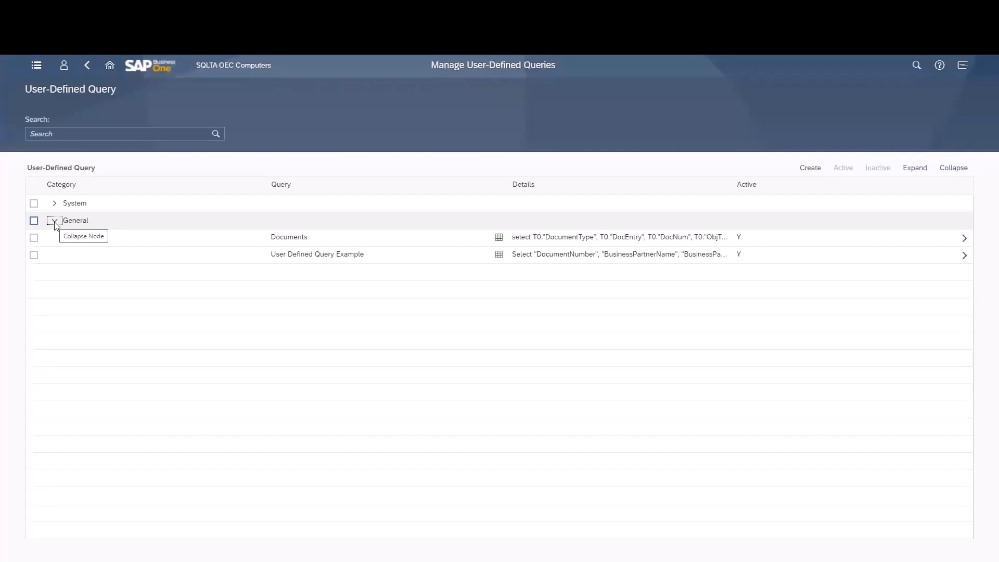
click(818, 171)
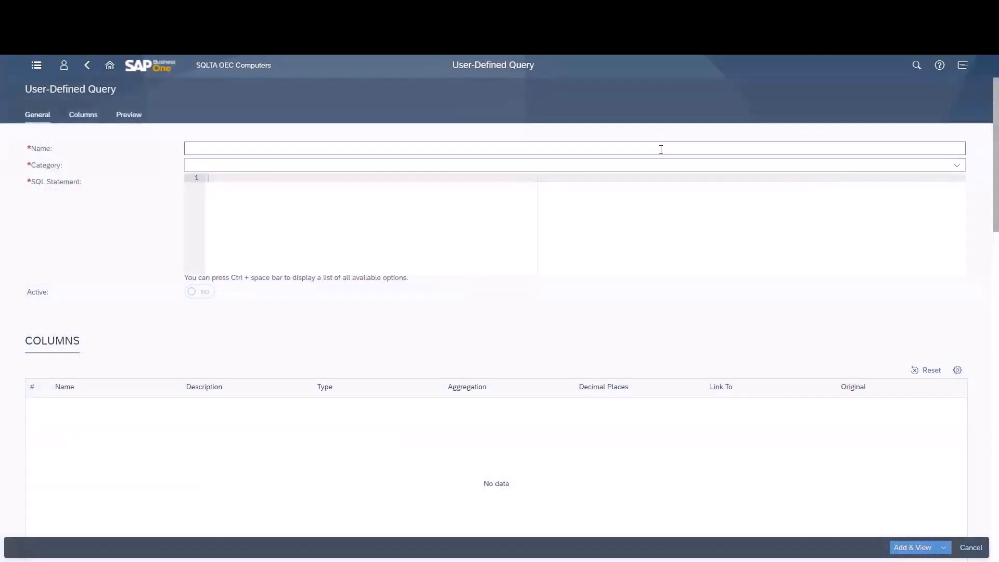
Name the new query Invoices and assign it to the General category.
click(661, 149)
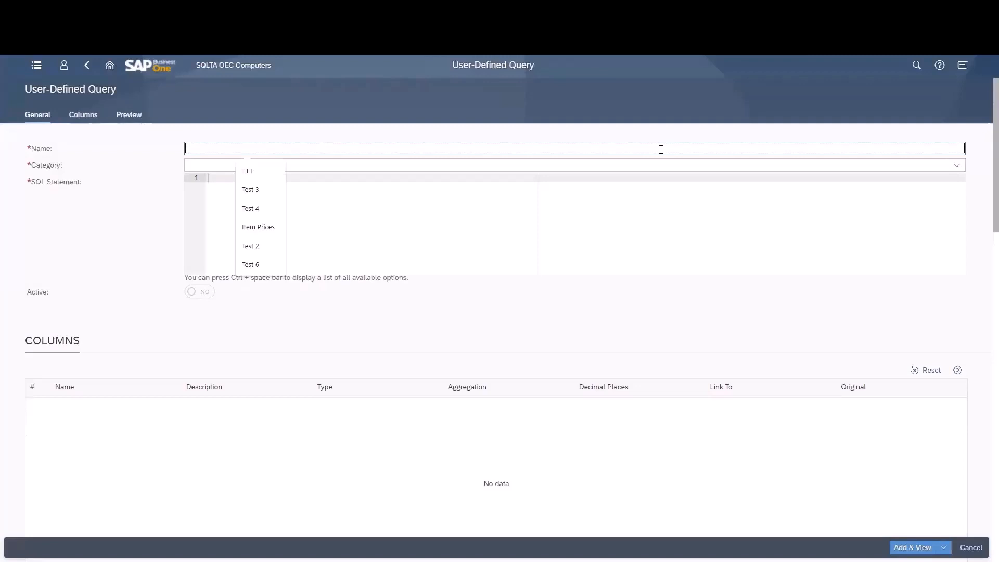
text(I)
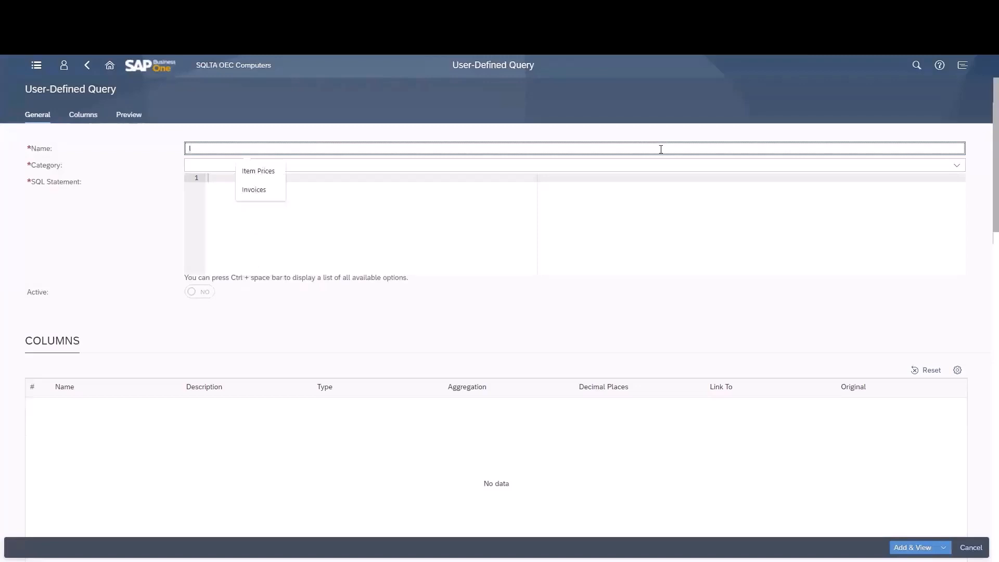
text(nvo)
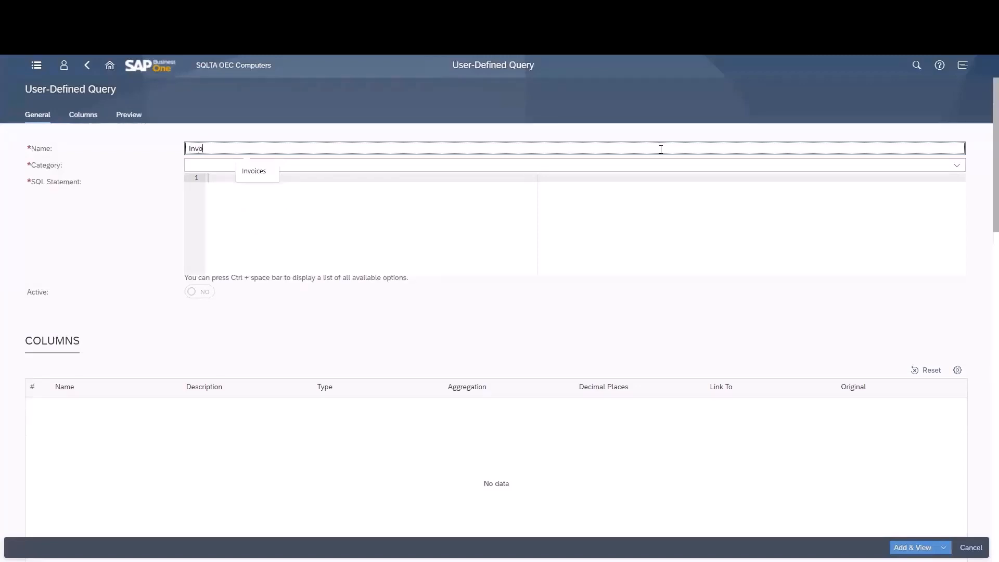
text(ices)
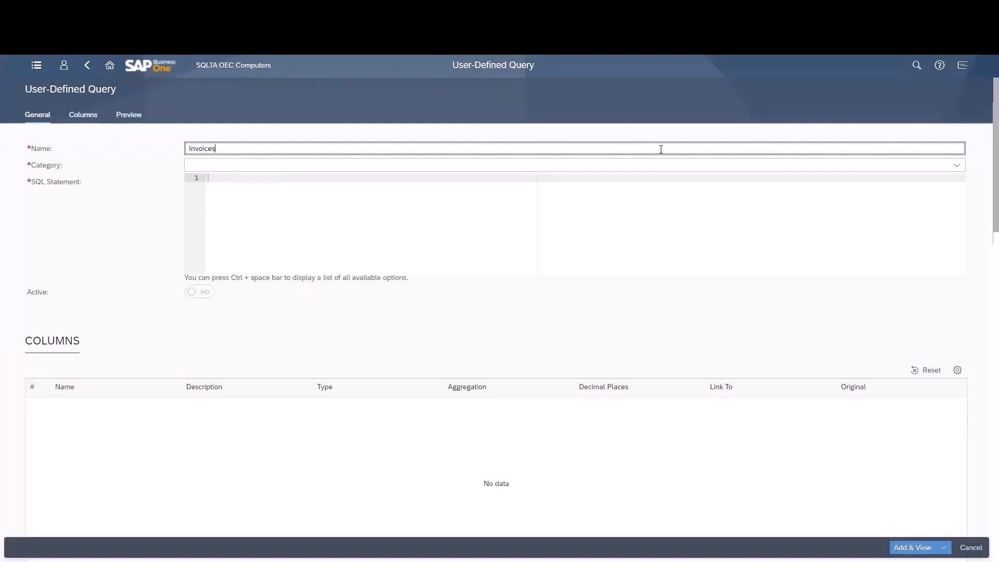
key(Tab)
text(Gene)
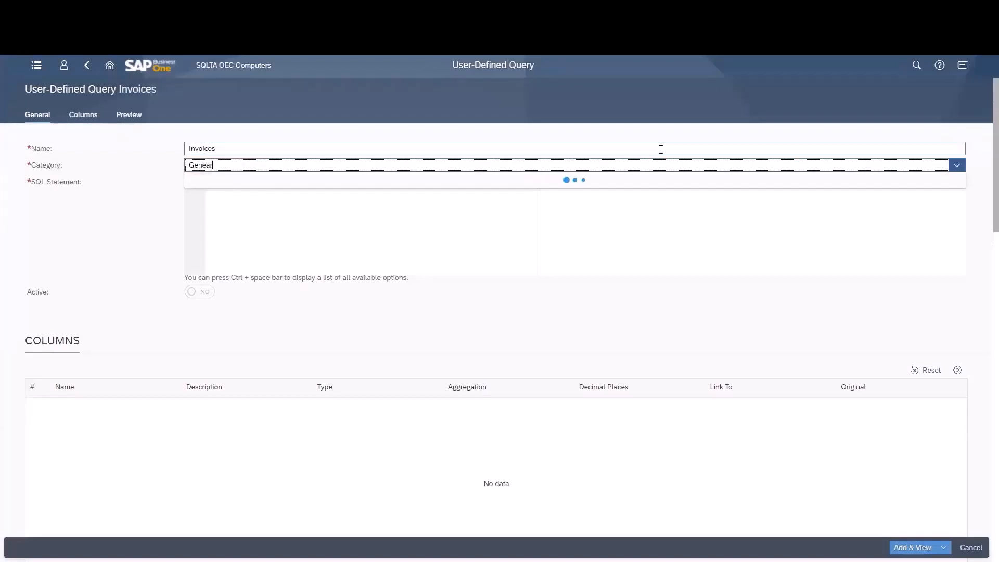
text(ral)
key(Tab)
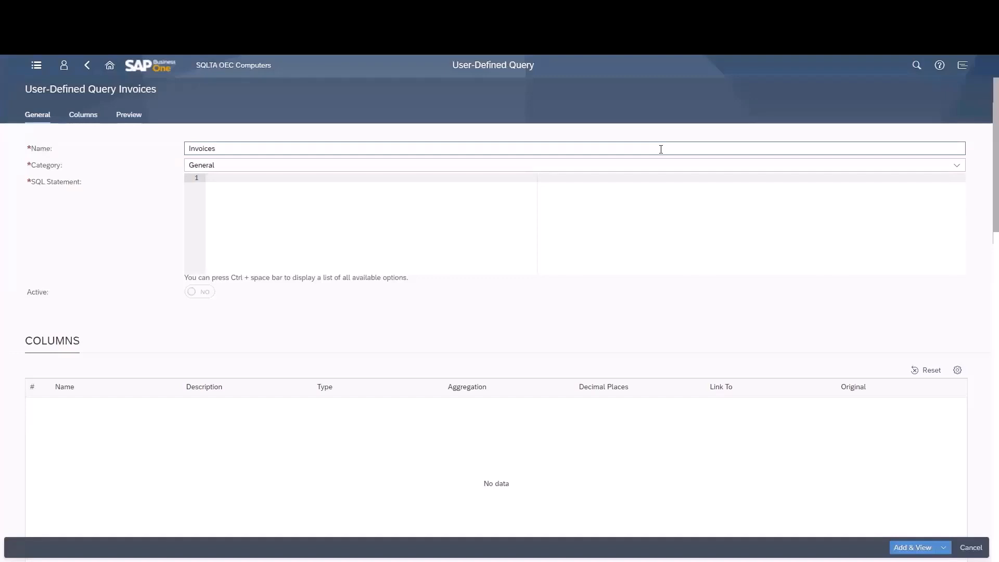
Begin the SQL statement with "Select * from" and look up the data source suggestions for B1 and salesanaly.
text(Selecte* from B)
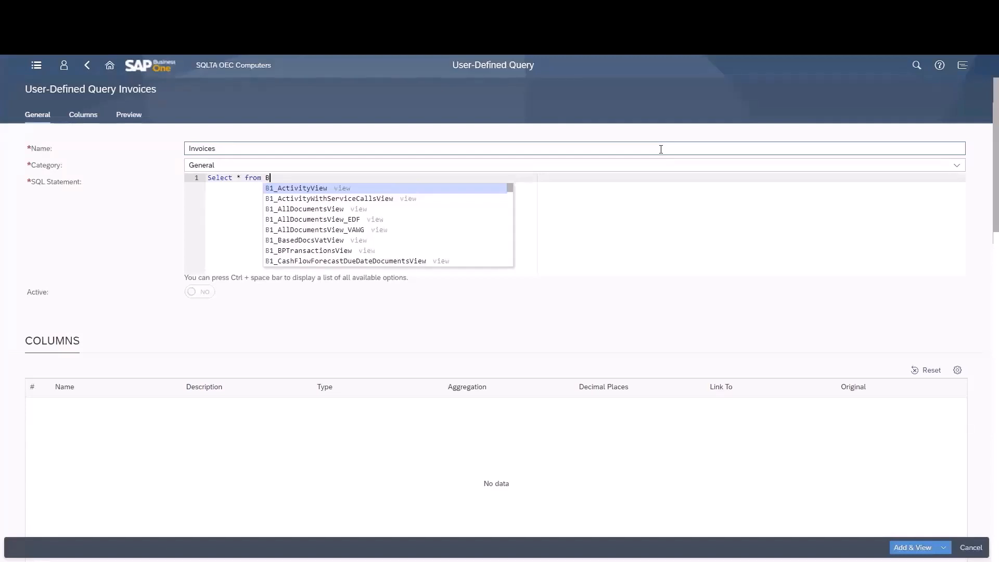
text(1)
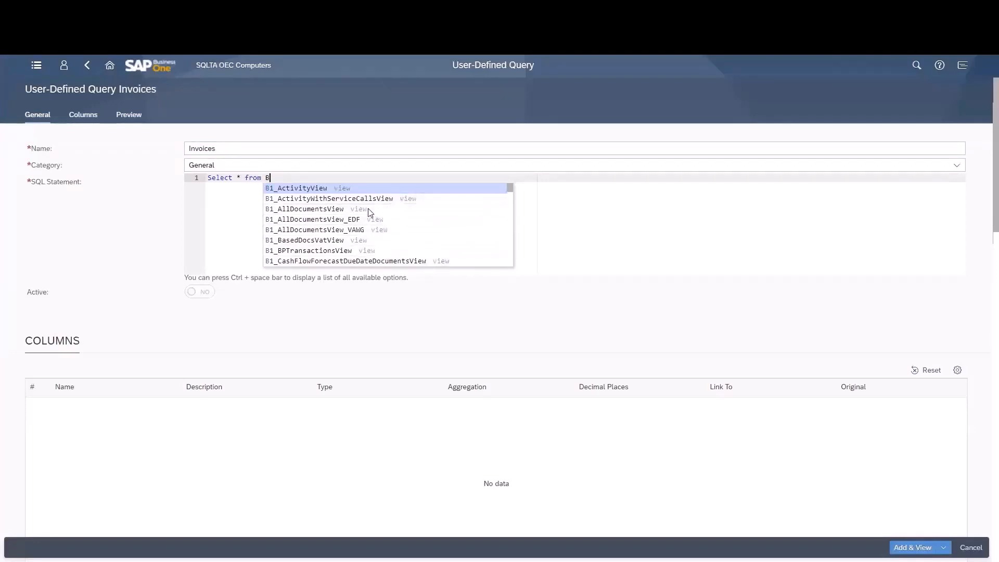
key(BackSpace)
key(BackSpace)
text(sale)
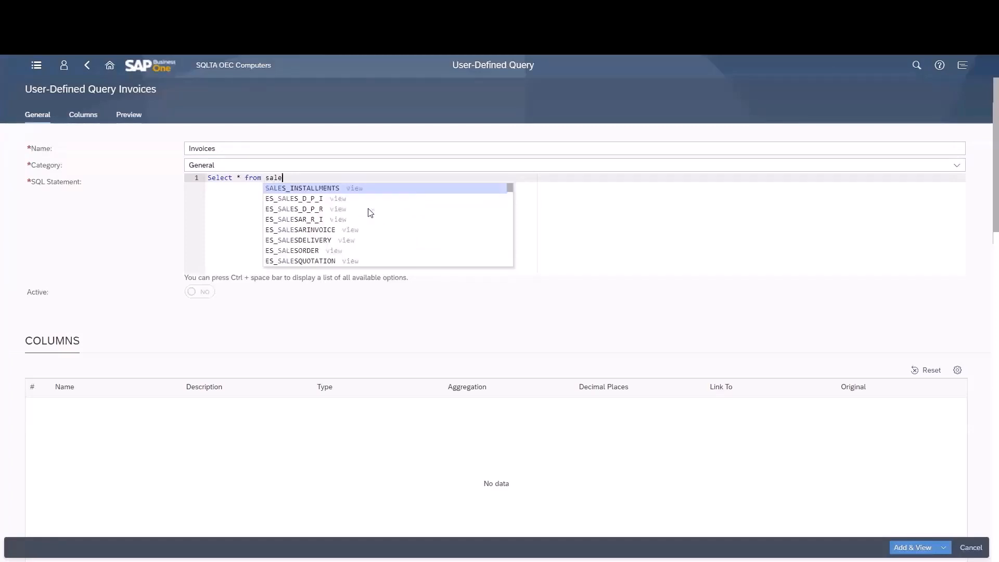
text(sanaly)
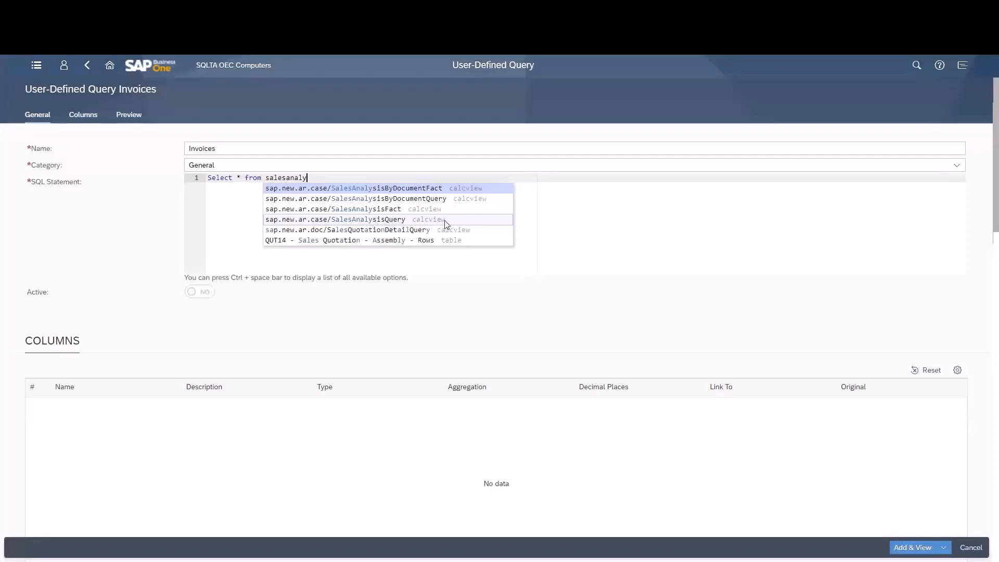
Replace the source name in the SQL statement with the A/R Invoice table OINV.
key(BackSpace)
key(BackSpace)
key(BackSpace)
key(BackSpace)
key(BackSpace)
key(BackSpace)
key(BackSpace)
key(BackSpace)
key(BackSpace)
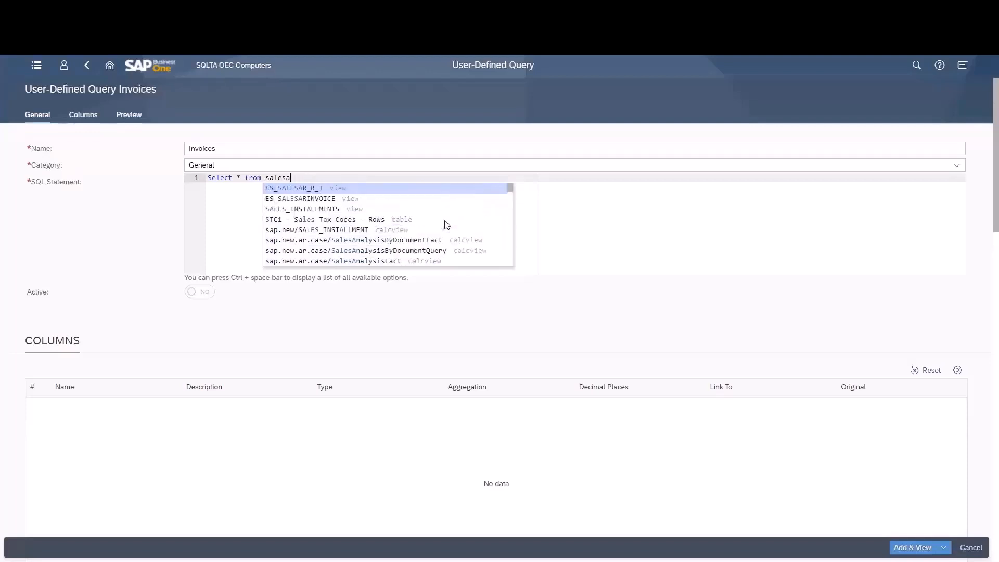
key(BackSpace)
text(OI)
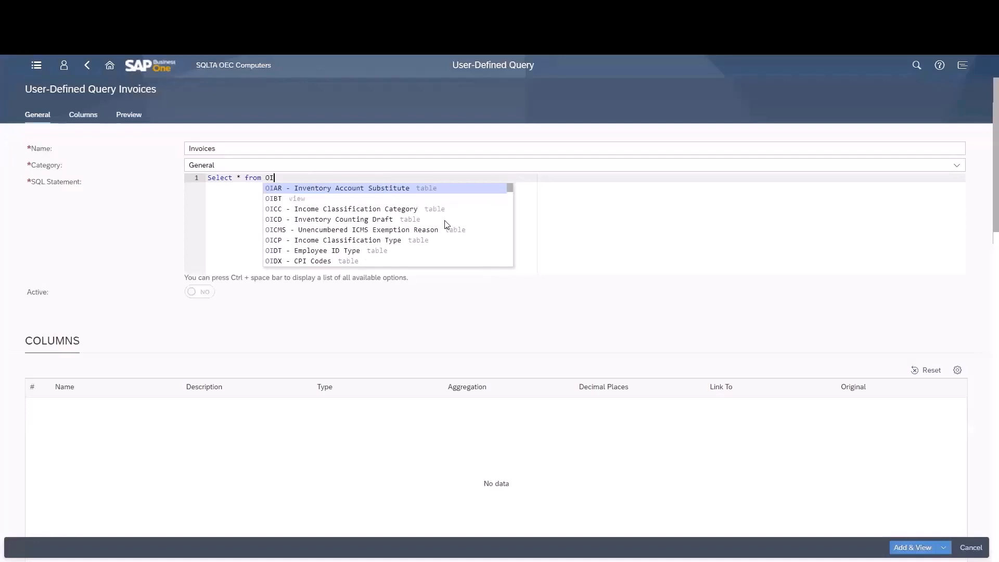
text(V)
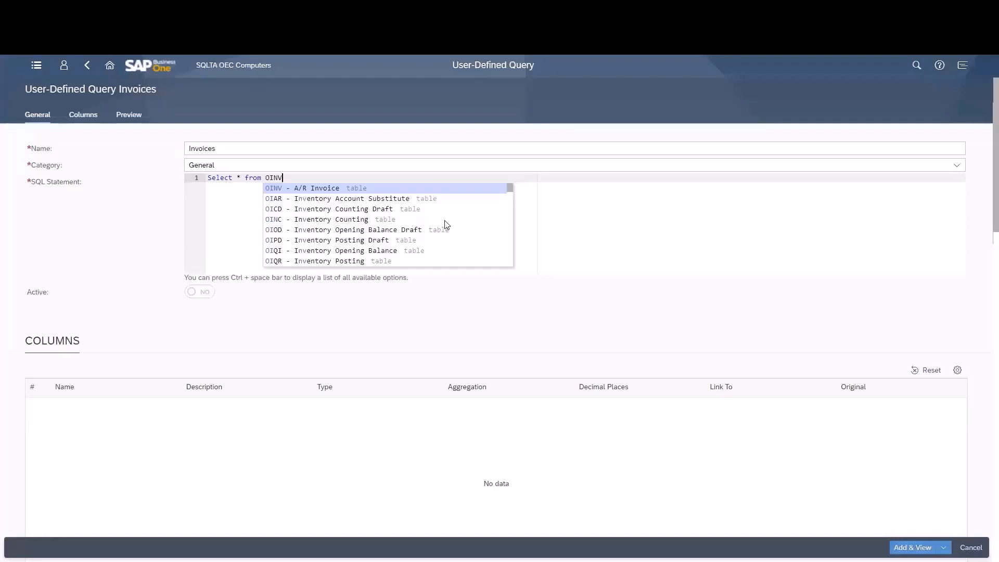
click(366, 187)
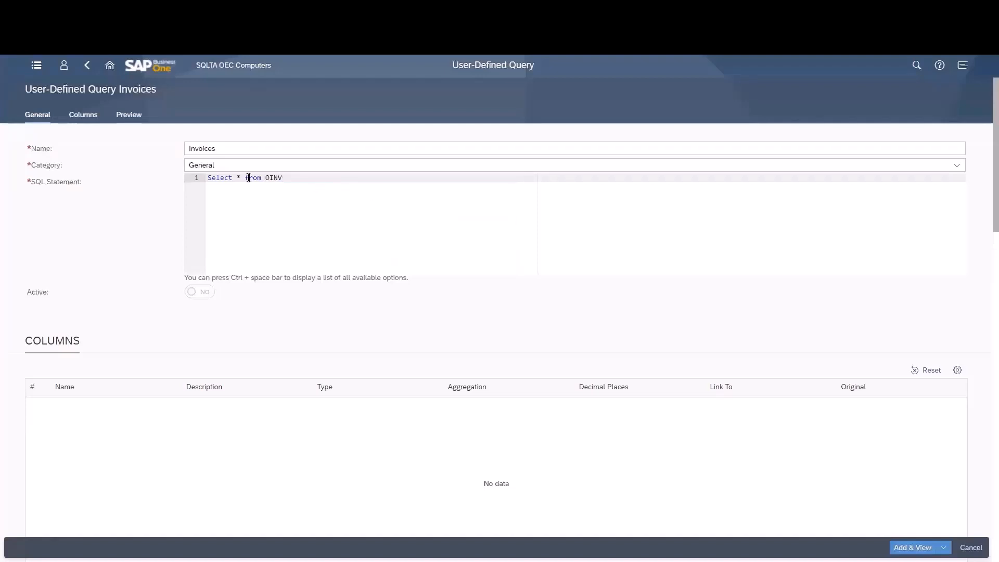
Replace the asterisk in the SQL statement with the fields "DocNum", "DocDate", "DocTotal".
key(Left)
key(Left)
key(Right)
text("Doc)
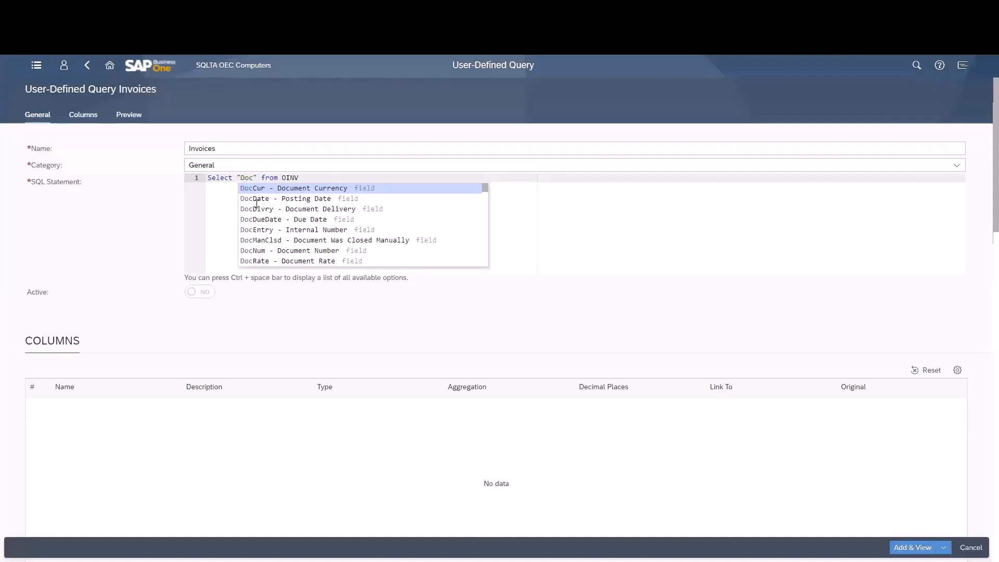
text(Num)
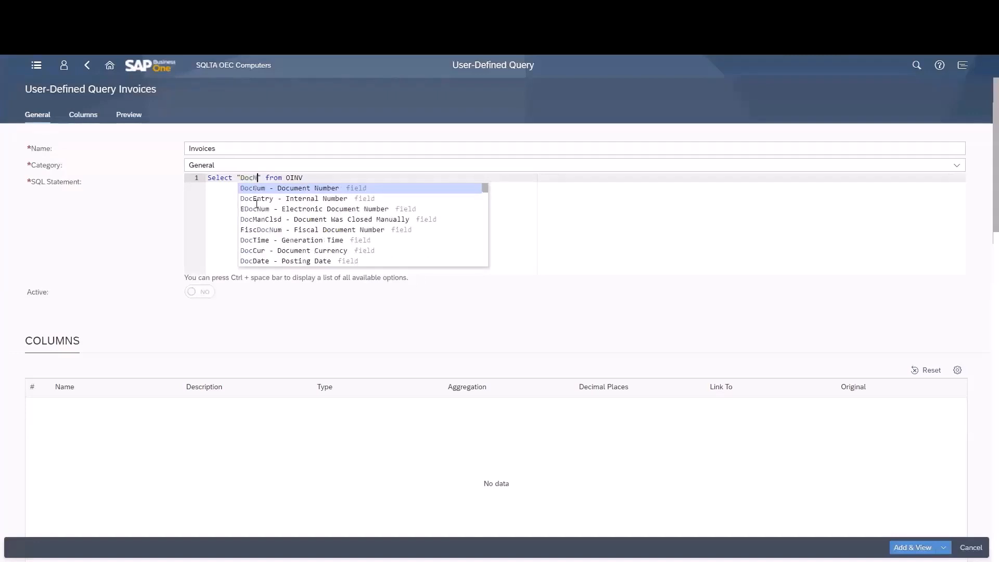
text(", ")
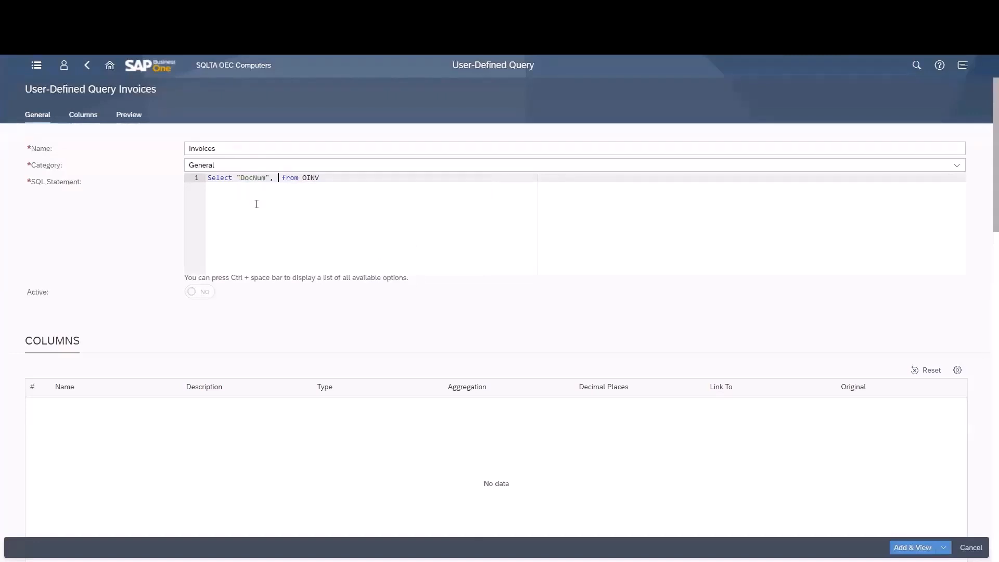
text(DocDate)
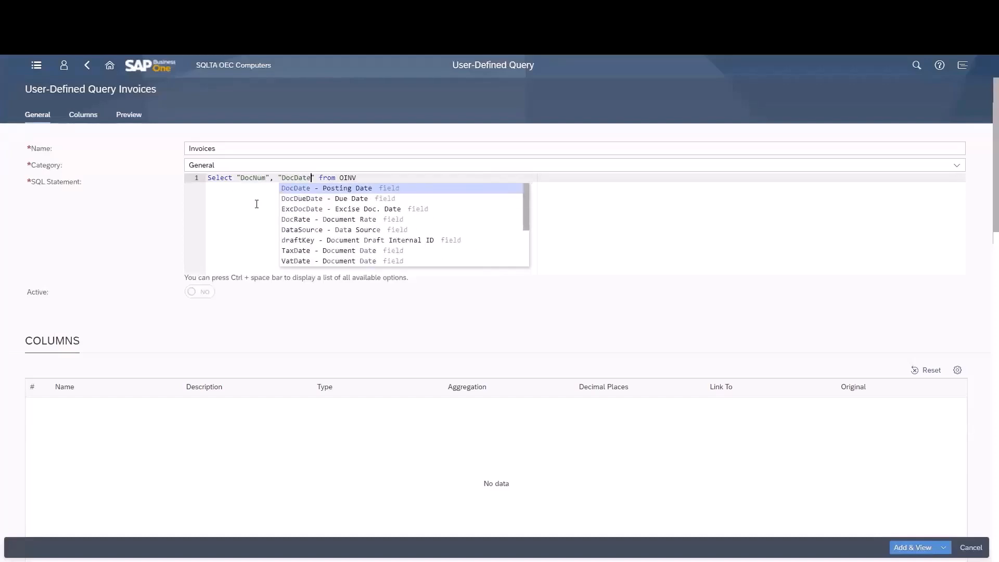
text(", ")
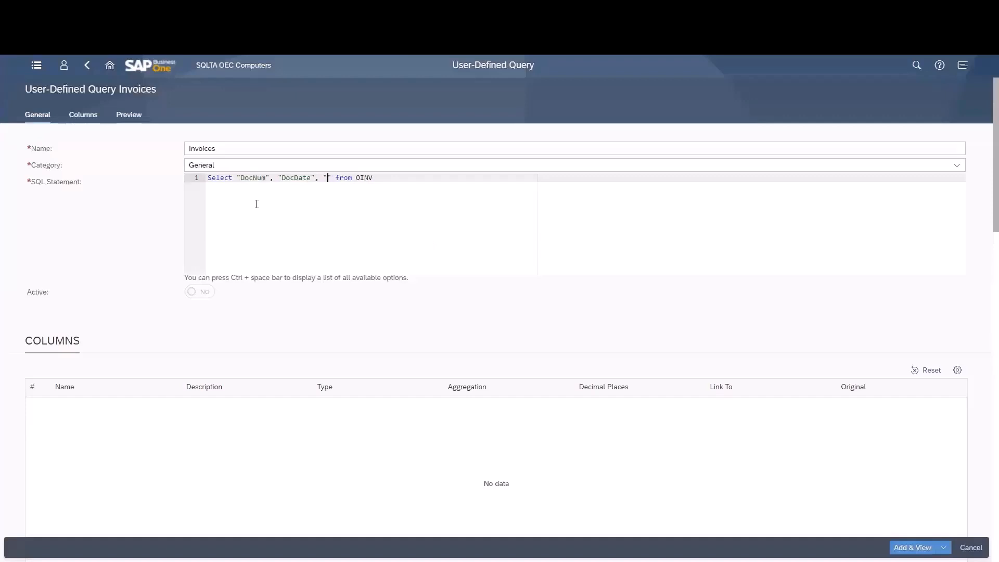
text(Doc)
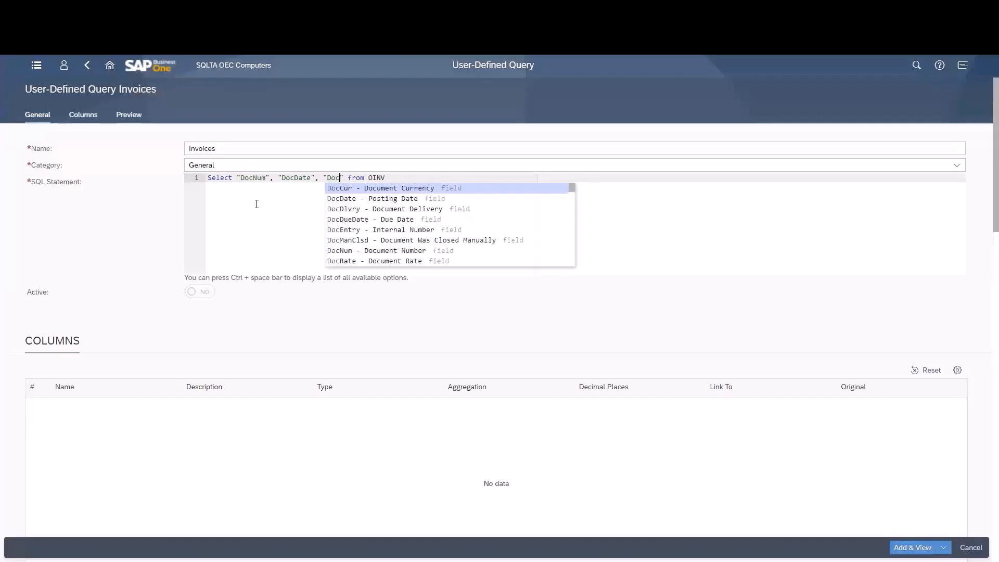
text(Total)
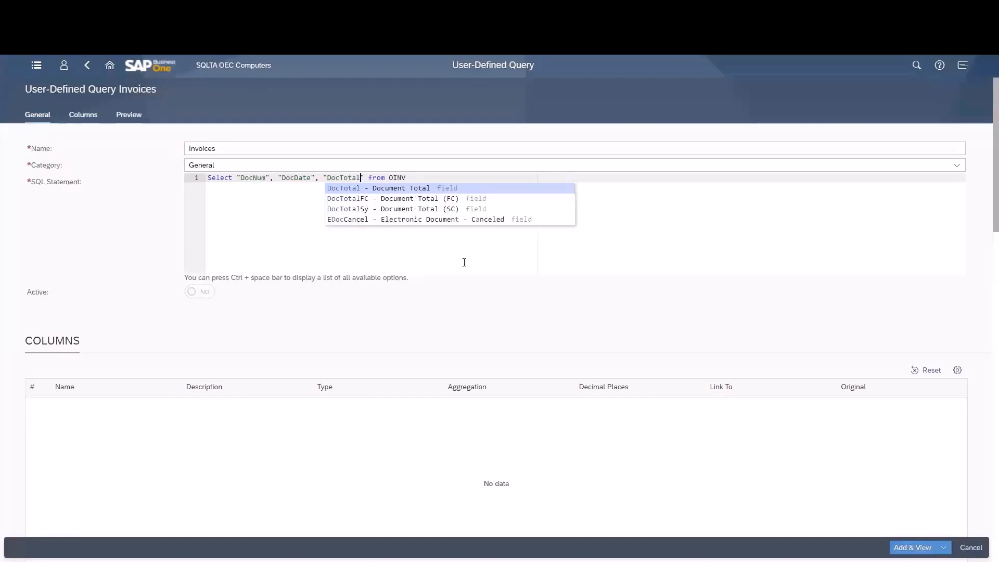
click(649, 247)
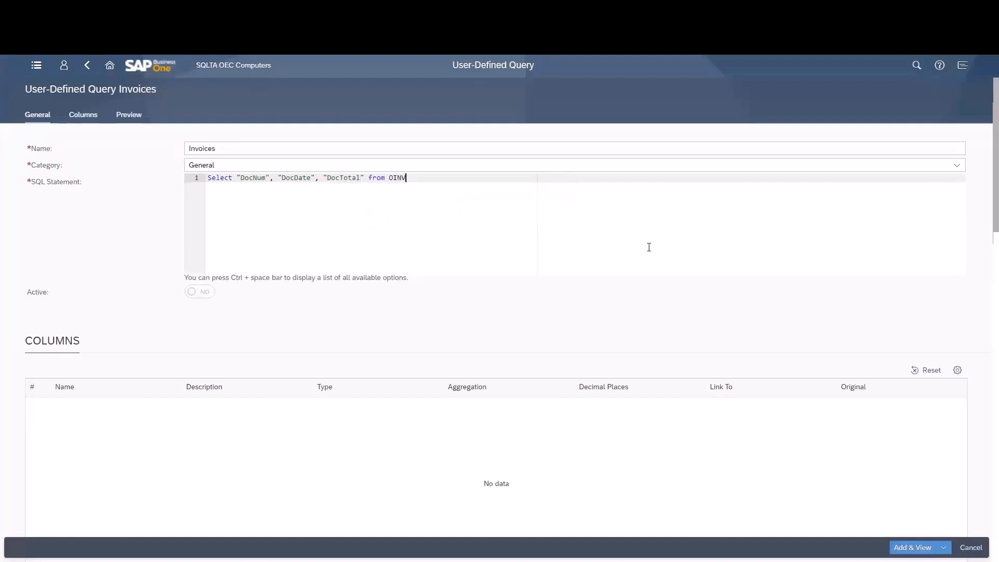
Set the query to active and link its DocNum column to OINV - A/R Invoices.
click(206, 292)
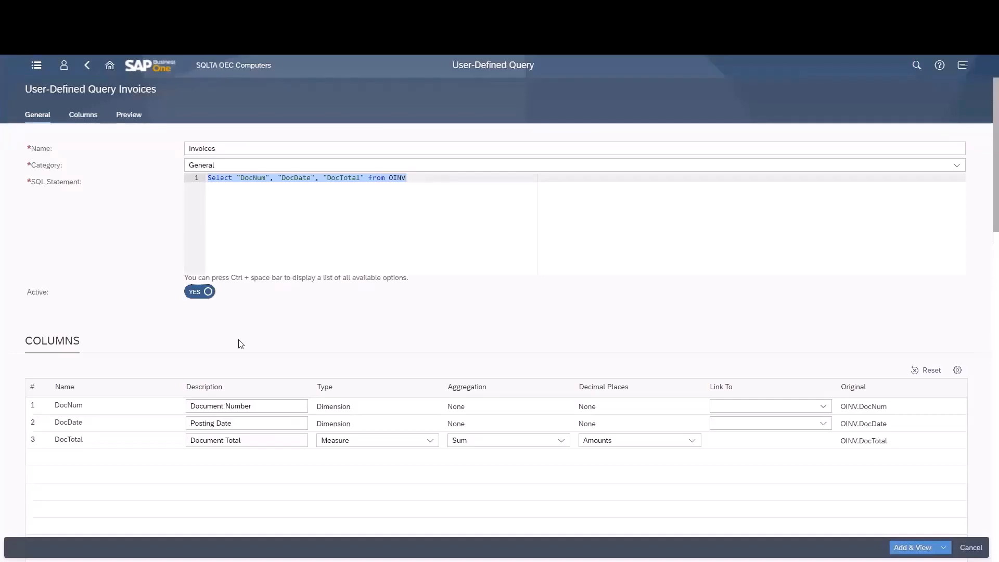
click(256, 406)
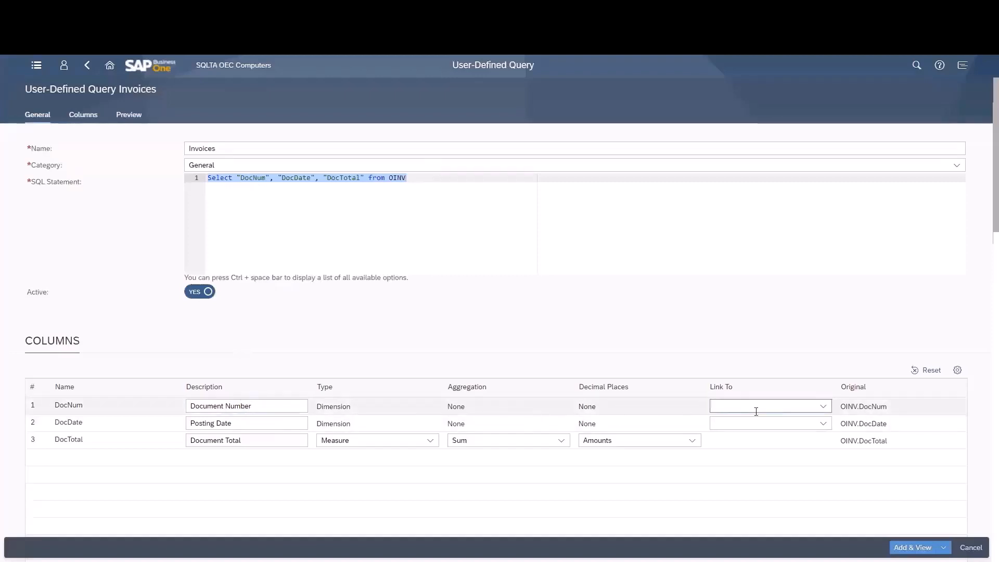
click(823, 407)
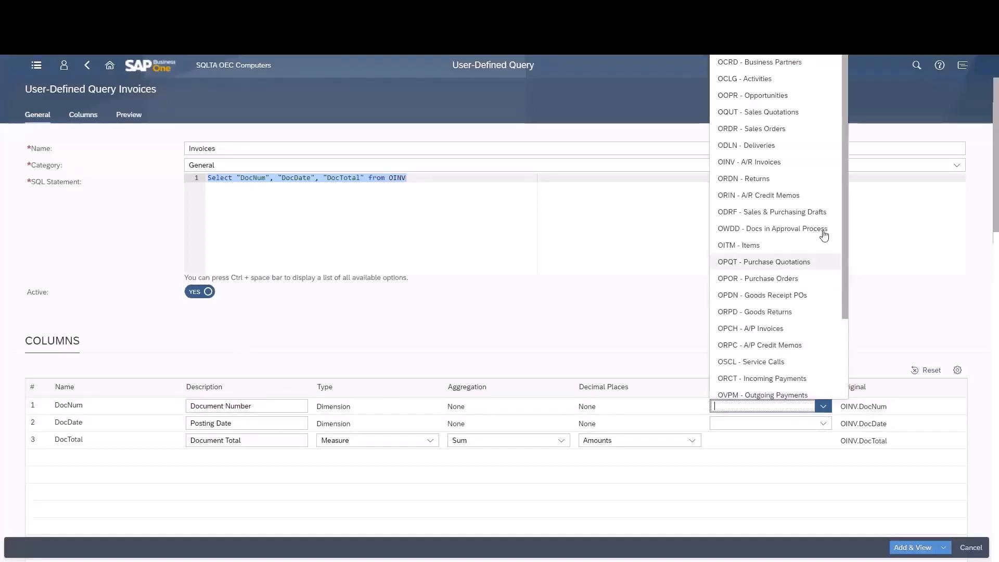
click(794, 163)
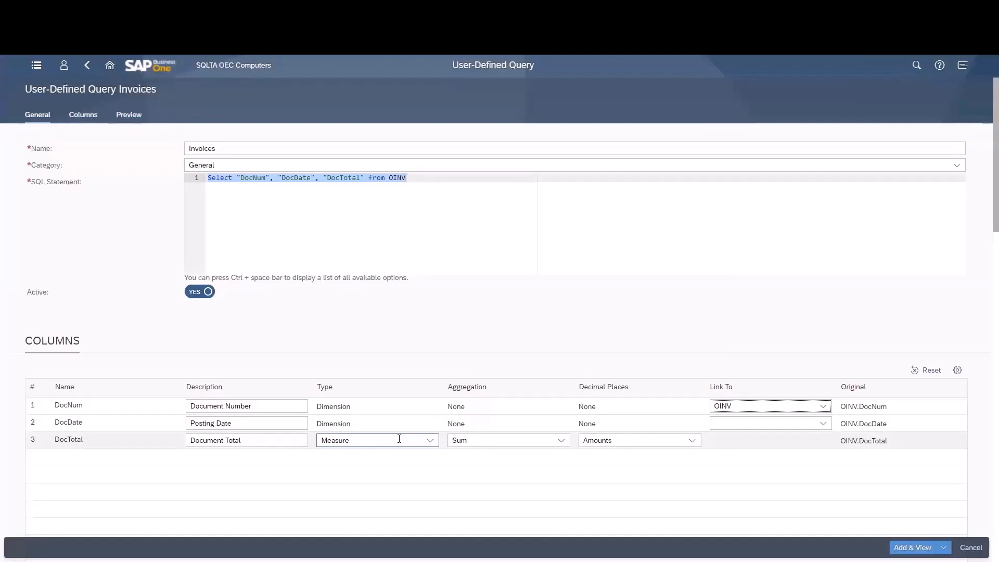
Review the available type, aggregation and decimal places options for the DocTotal column.
click(430, 444)
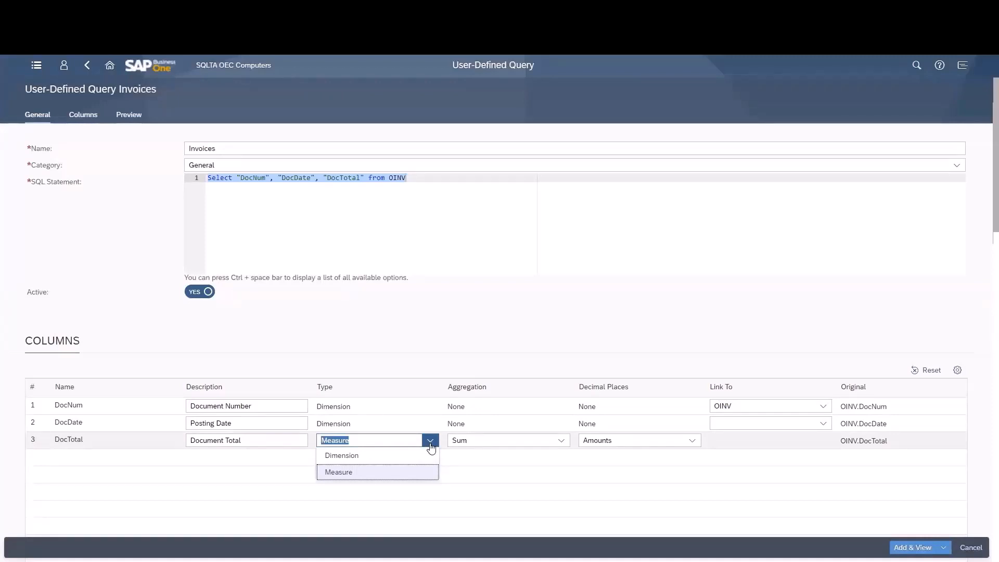
click(430, 441)
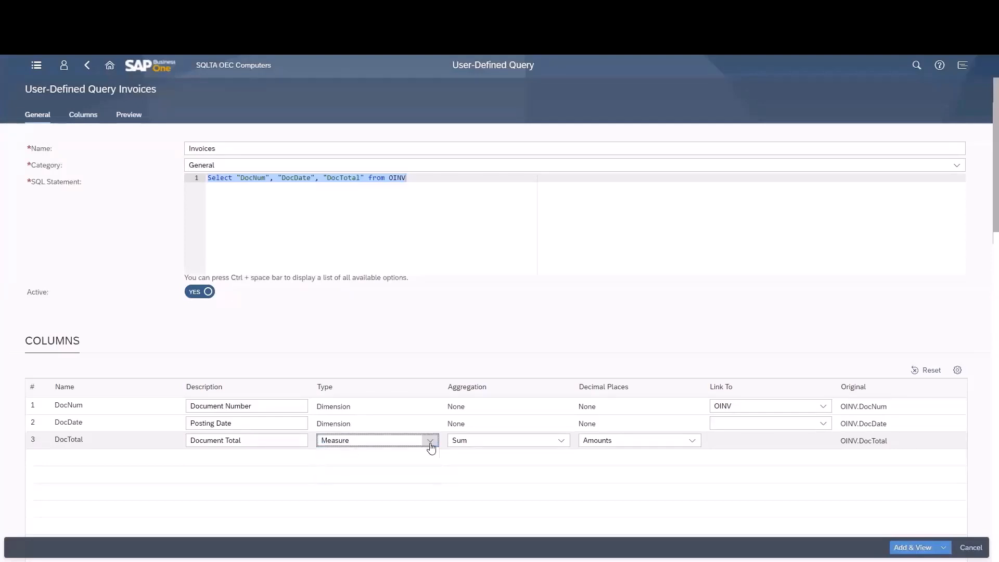
click(561, 442)
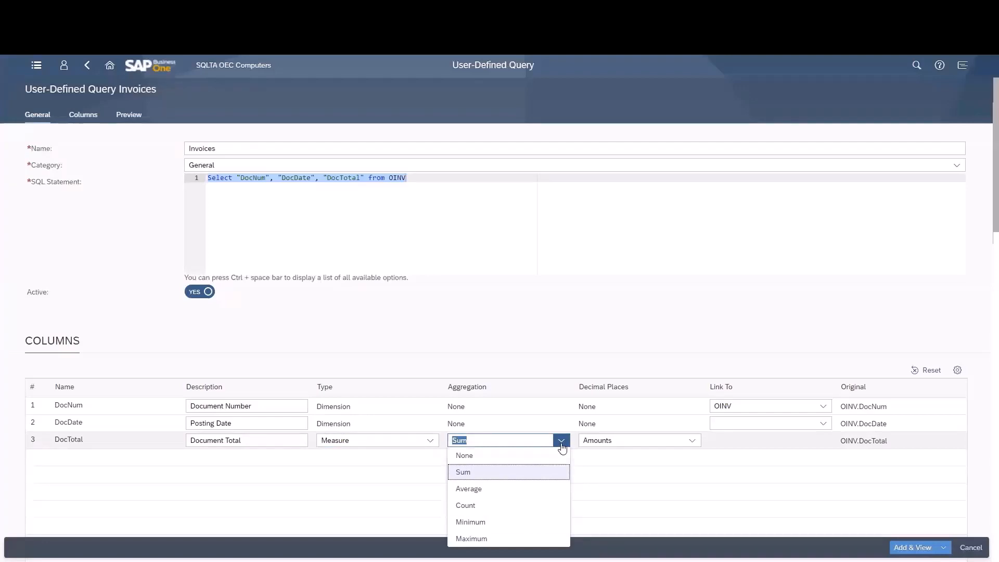
click(562, 442)
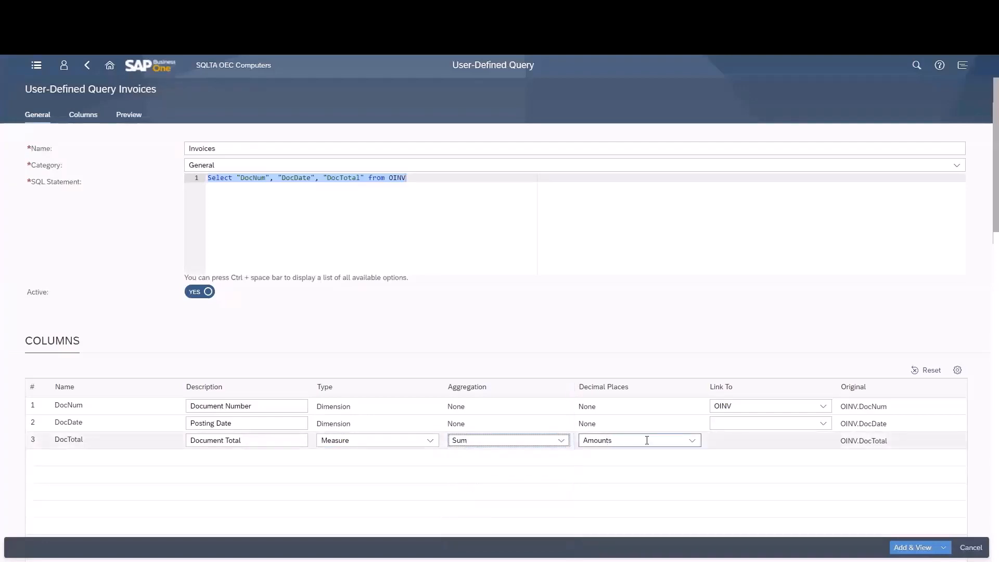
click(692, 440)
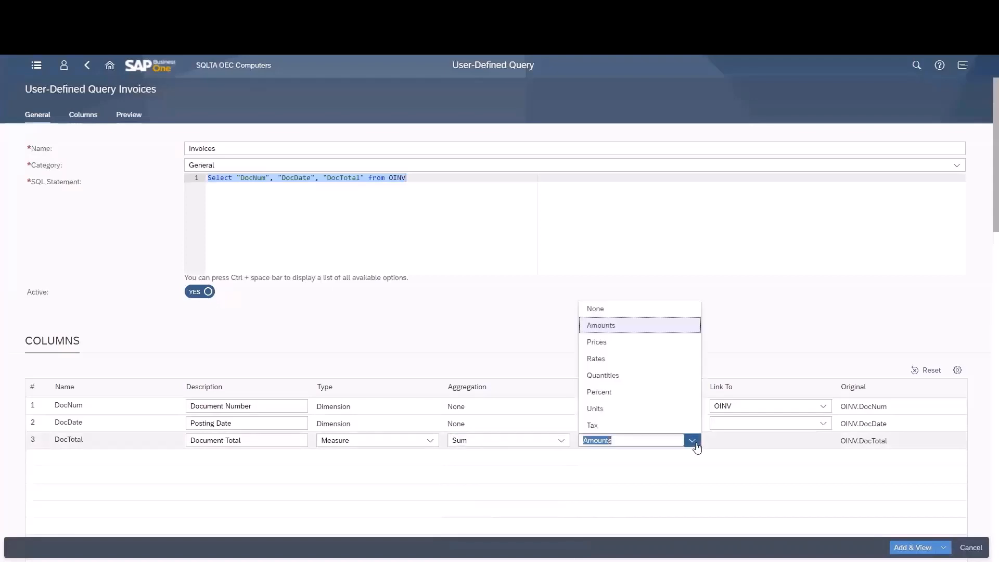
click(751, 366)
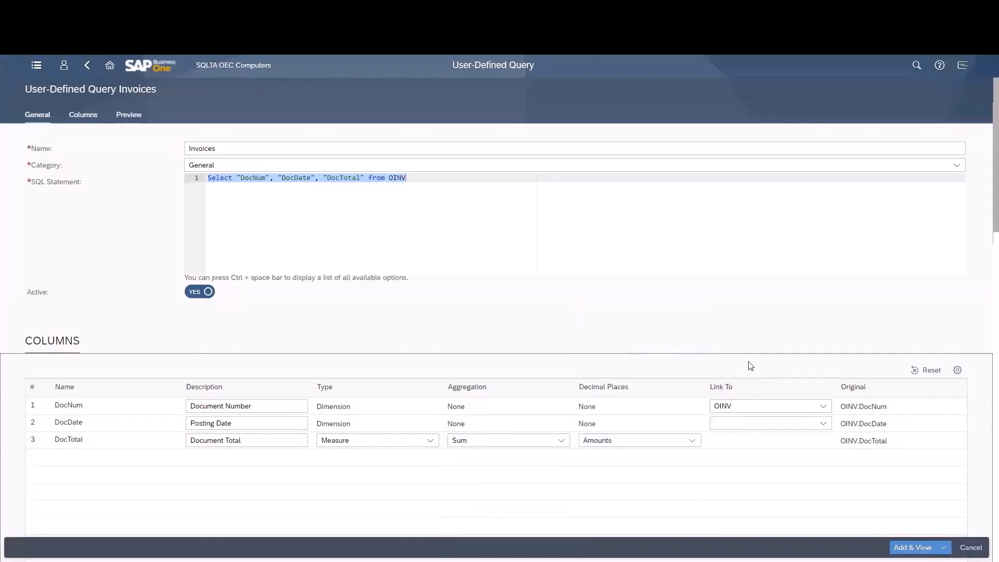
Add the Invoices query and open its results in list view.
click(906, 549)
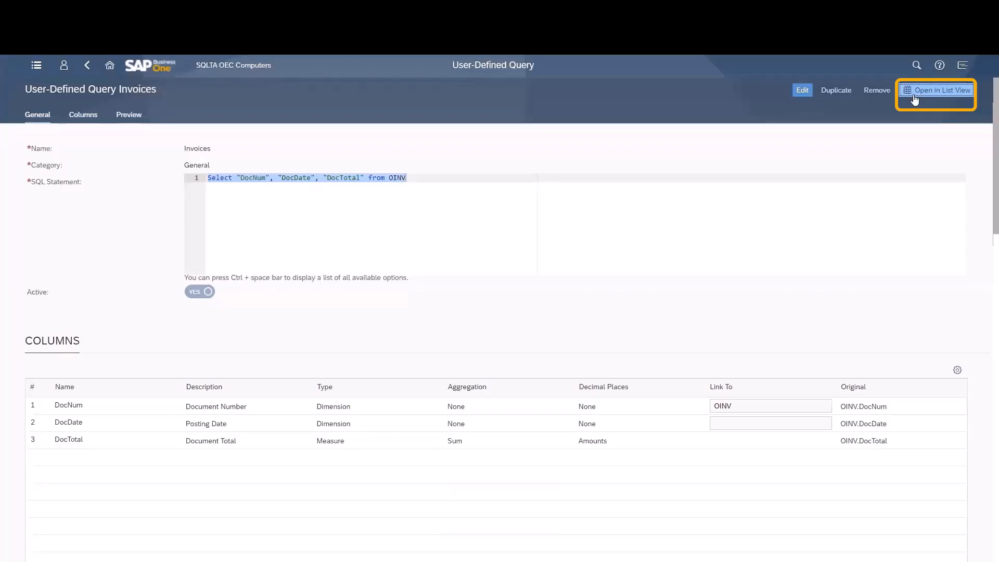
click(914, 99)
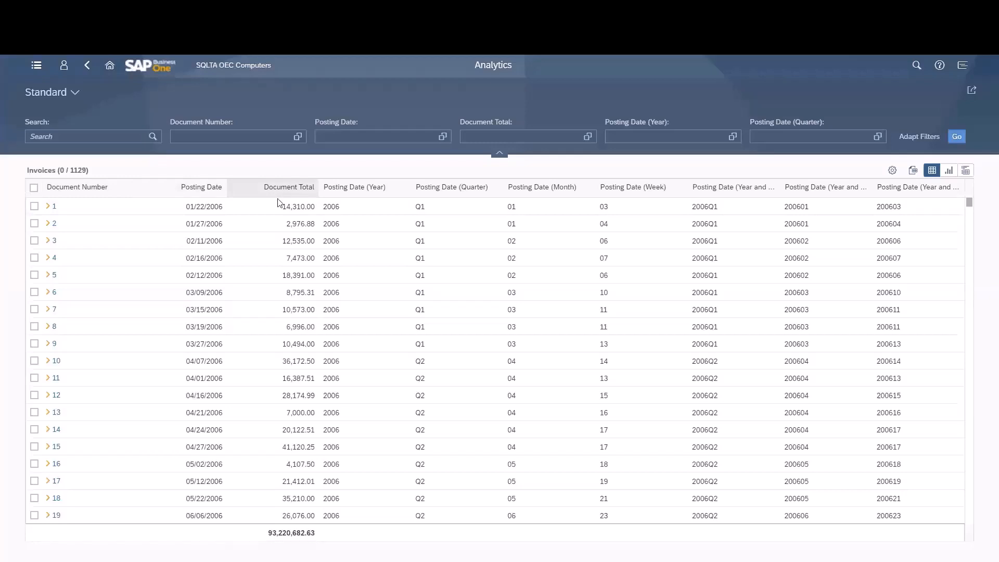
Preview the A/R invoice details for document number 5, then return to the list of user-defined queries.
click(51, 275)
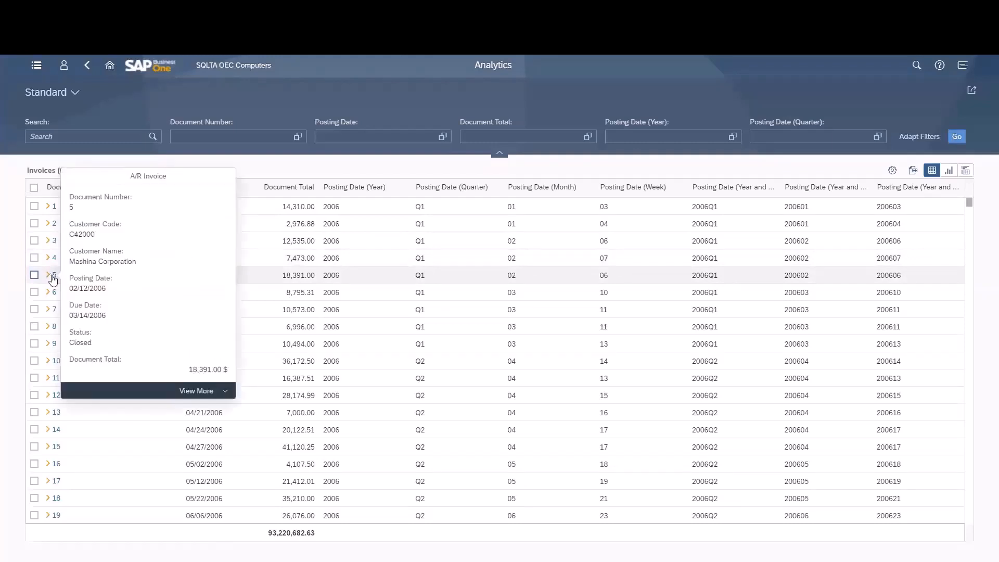
click(153, 409)
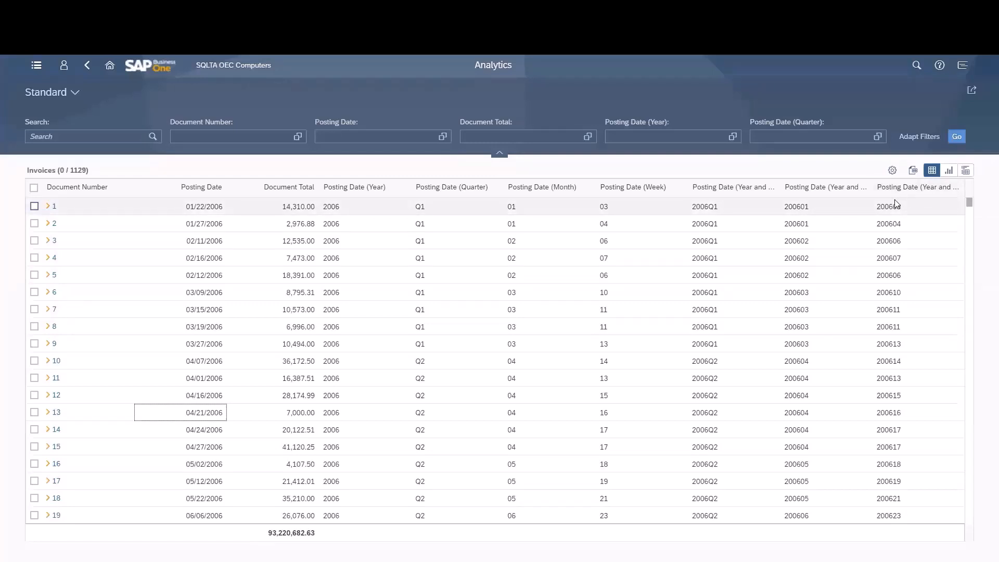
click(88, 65)
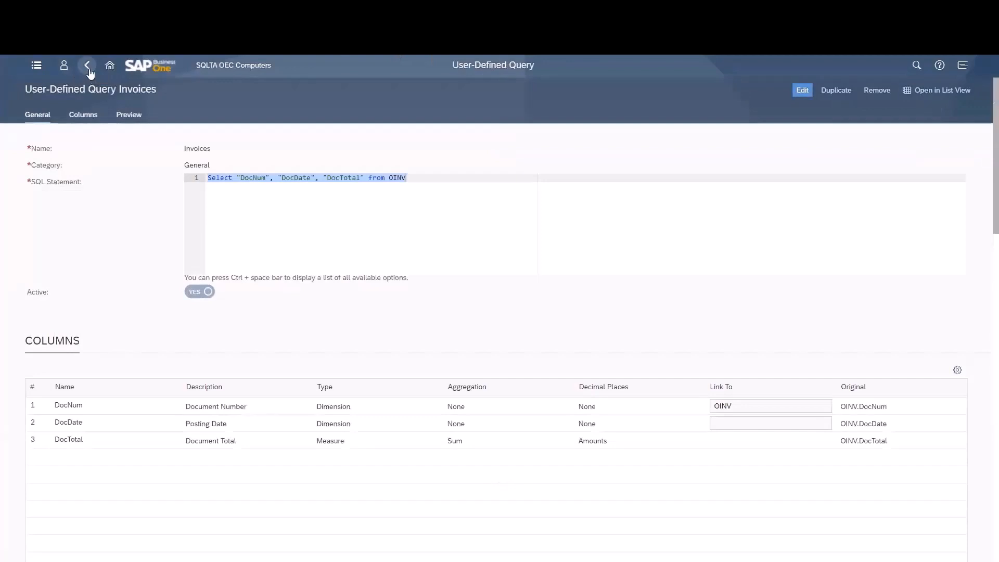
click(87, 65)
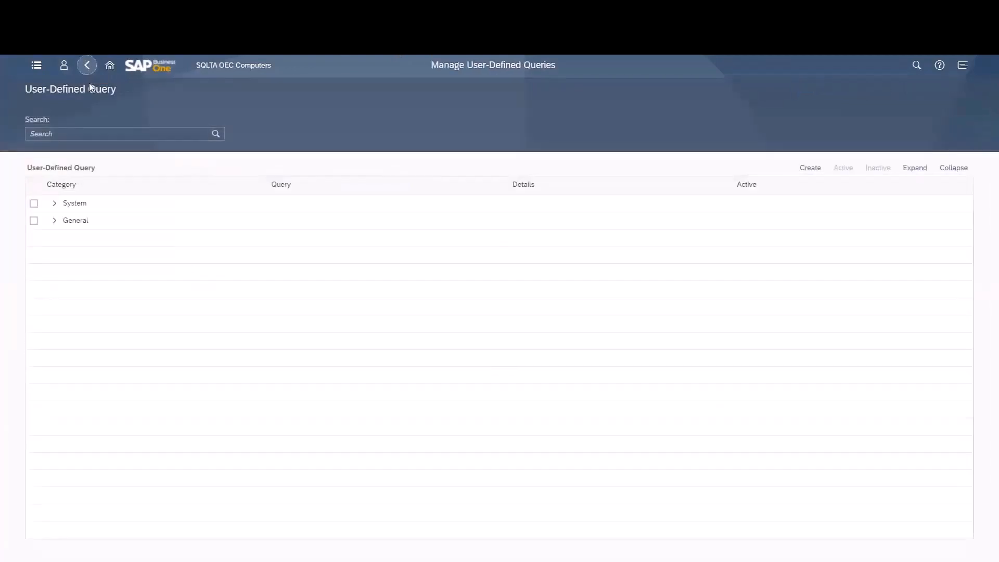
Open the Documents query from the General category and examine its full SQL statement, including the unions and joins.
click(54, 220)
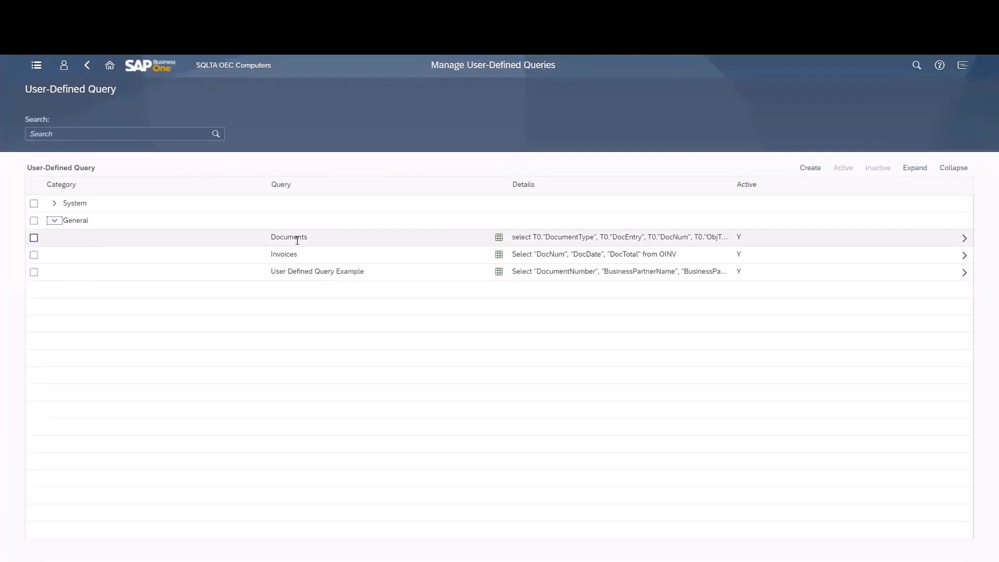
click(964, 238)
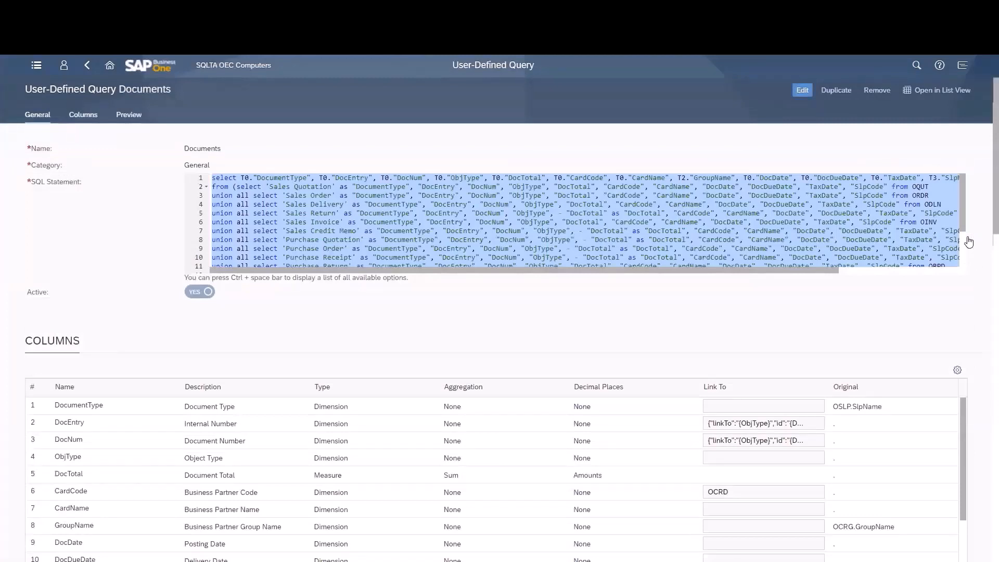
click(646, 214)
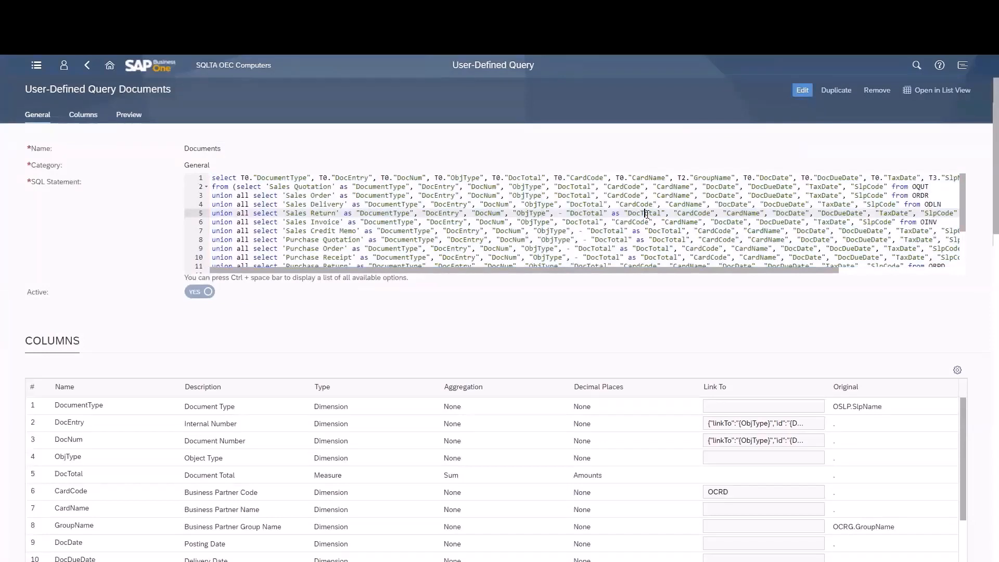
scroll(647, 213, down, 2)
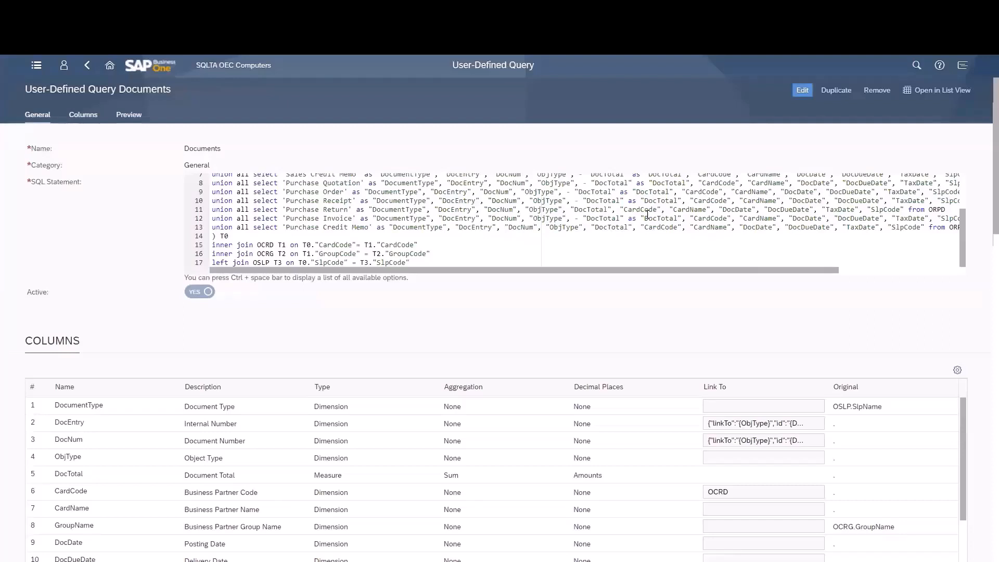
scroll(648, 213, up, 3)
click(646, 214)
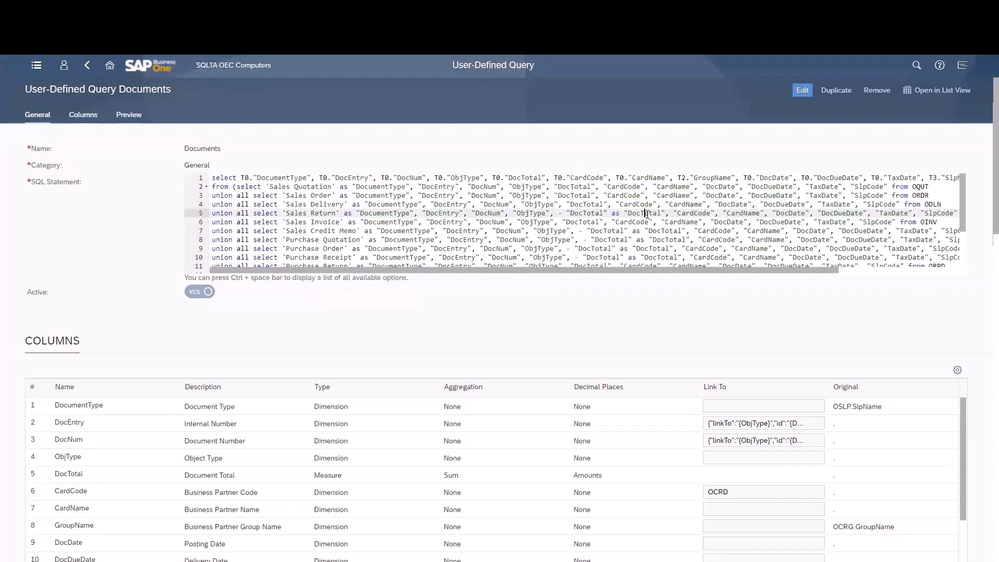
Open the query named User Defined Query Example and review its SQL statement through to the data source at the end.
click(88, 66)
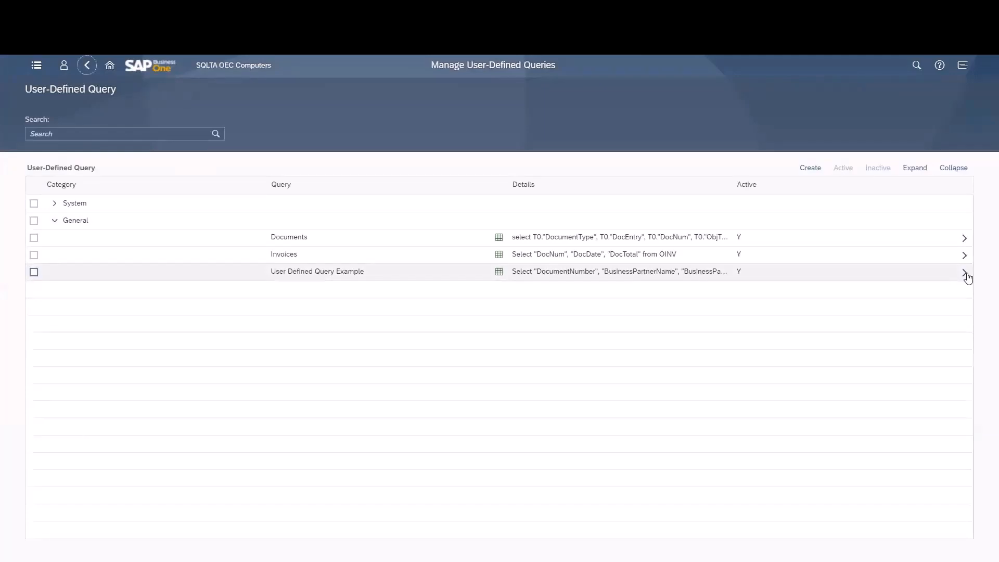
click(965, 275)
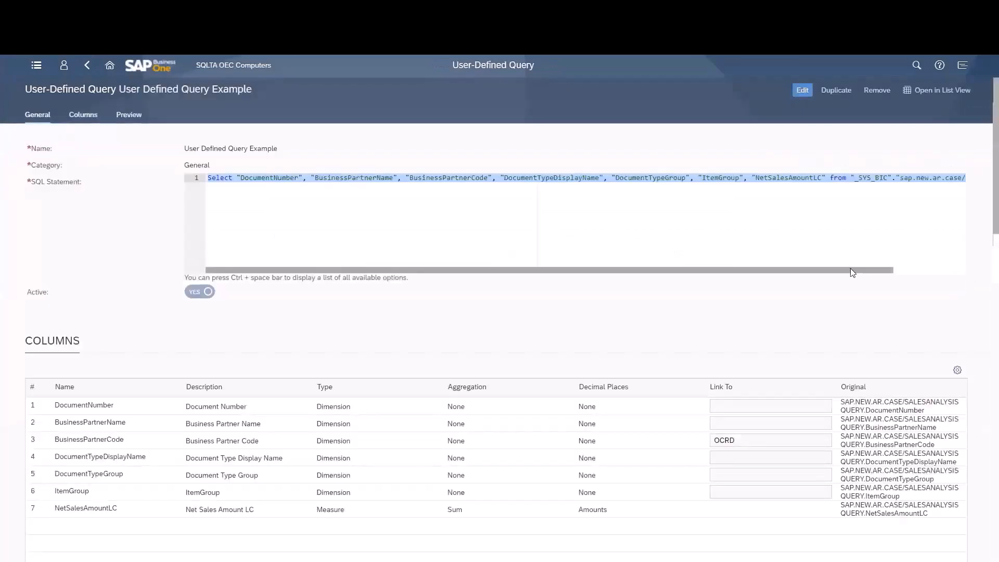
drag(854, 270, 936, 281)
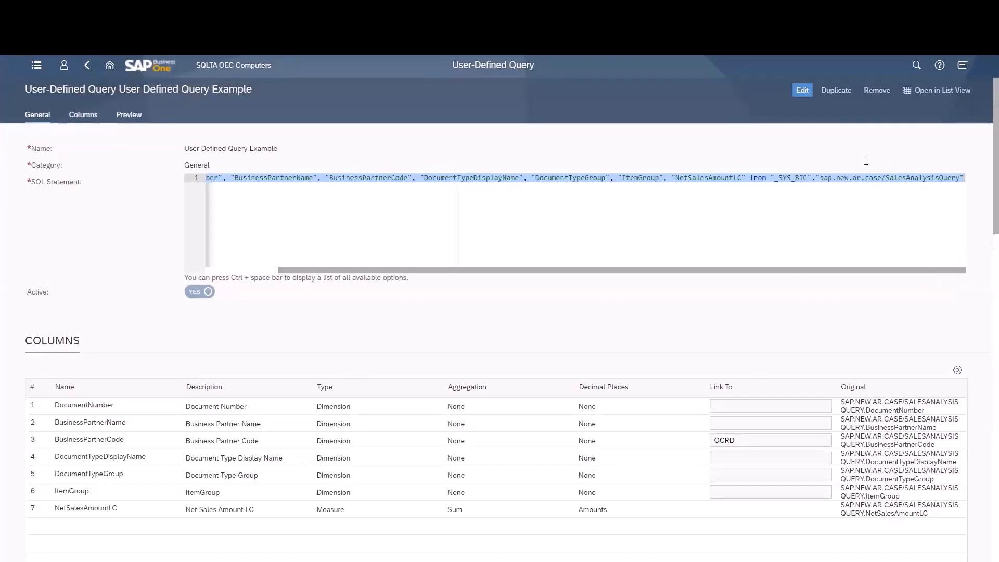
Open User Defined Query Example in list view and apply the saved view Sales by Item Group.
click(934, 93)
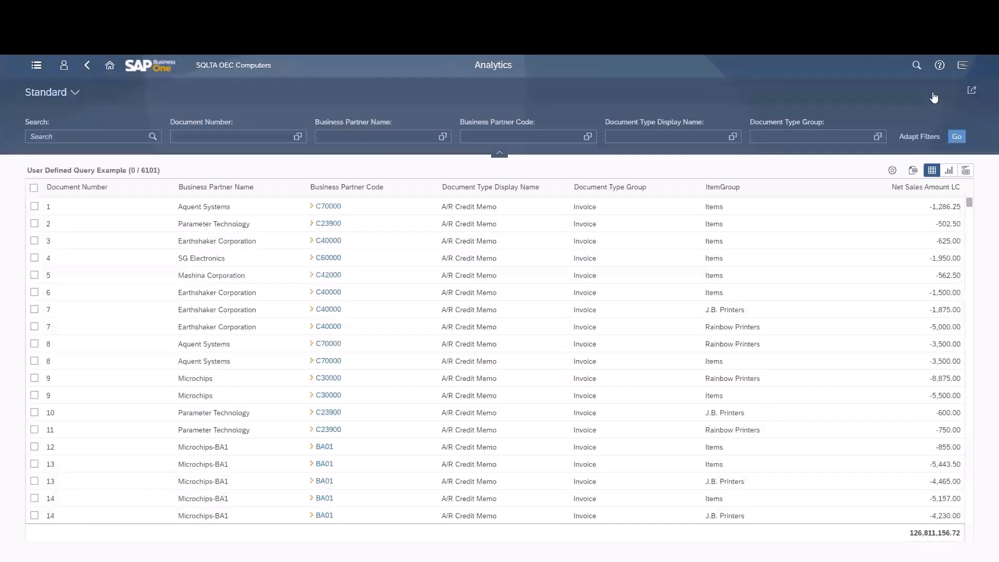
click(75, 93)
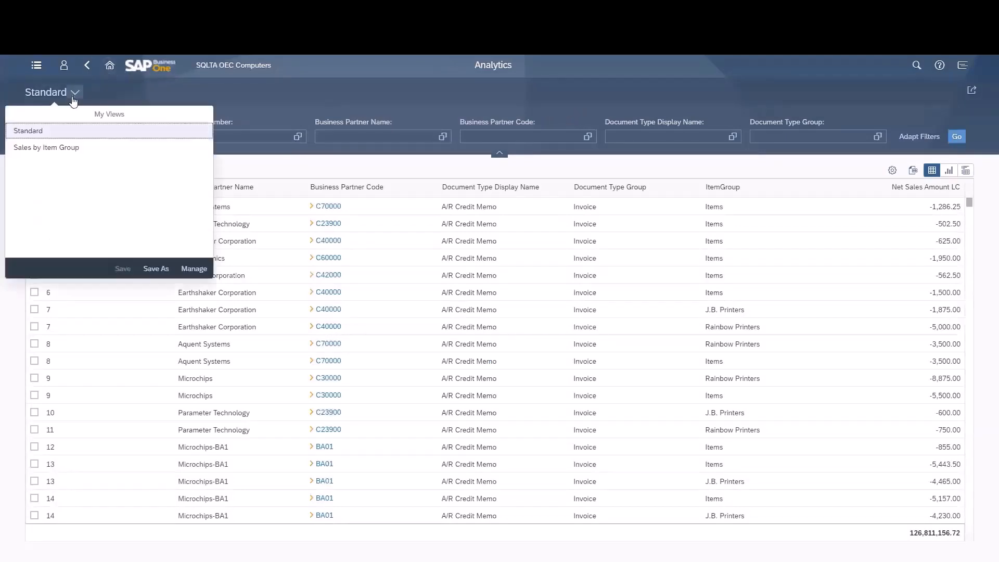
click(62, 148)
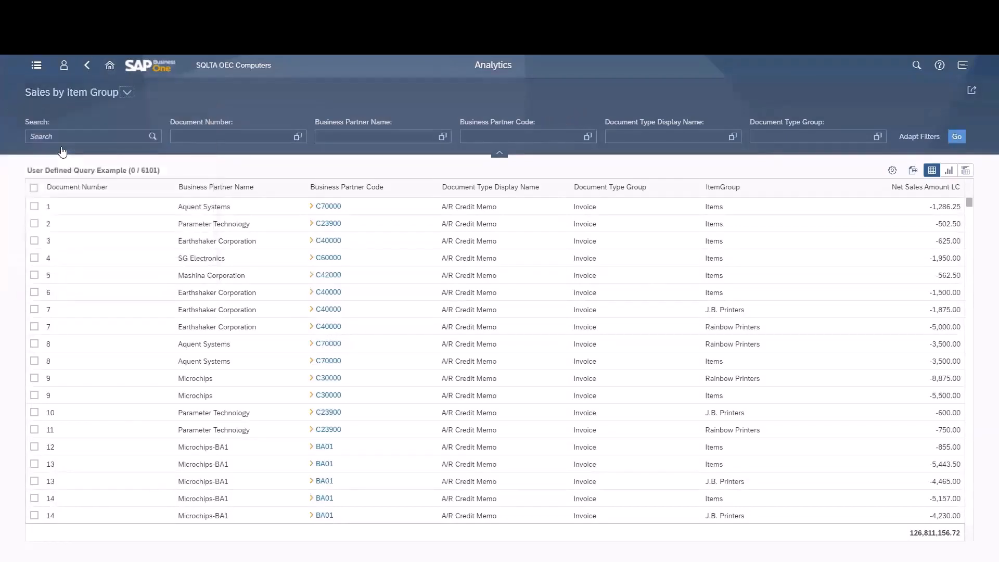